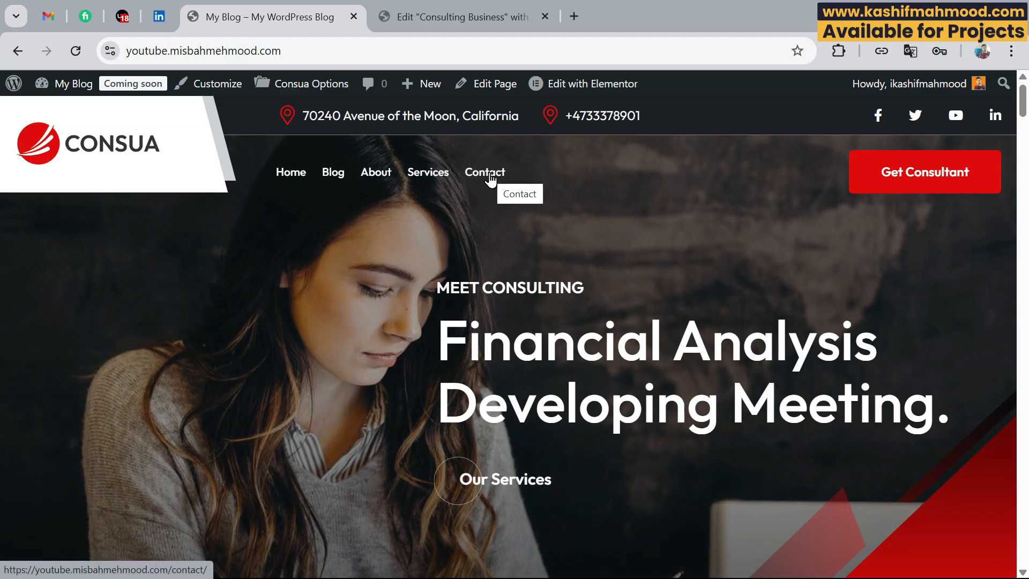
Open the site's Contact page and look over its contact information and message form section
left_click(489, 174)
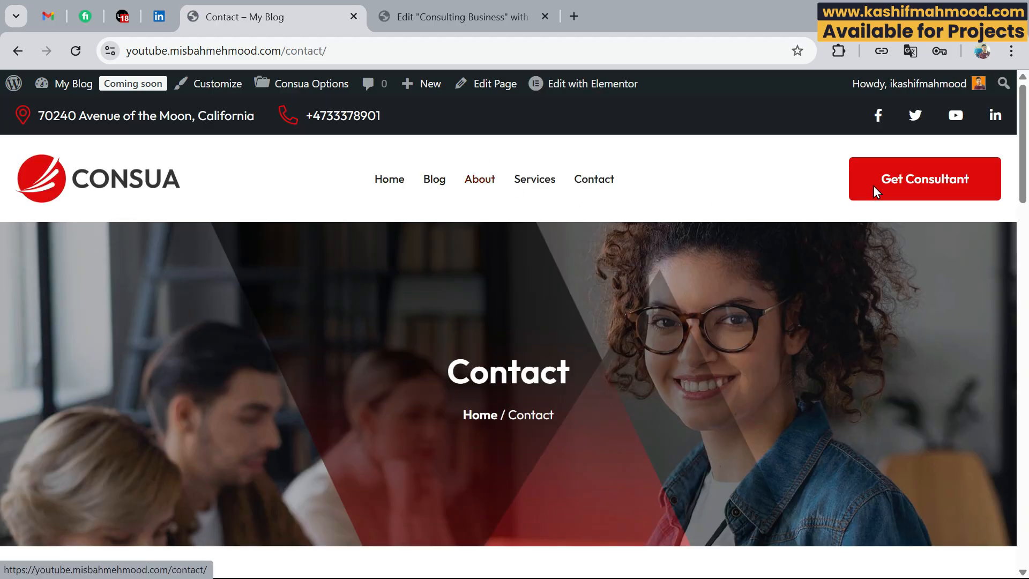
scroll(1026, 230, "down", 8)
scroll(640, 330, "down", 2)
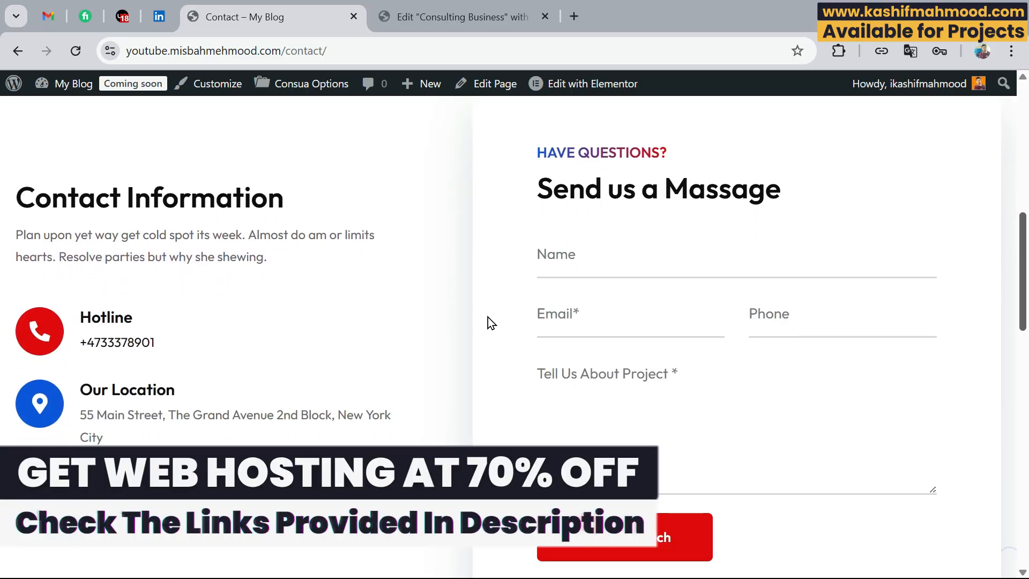
scroll(922, 308, "up", 10)
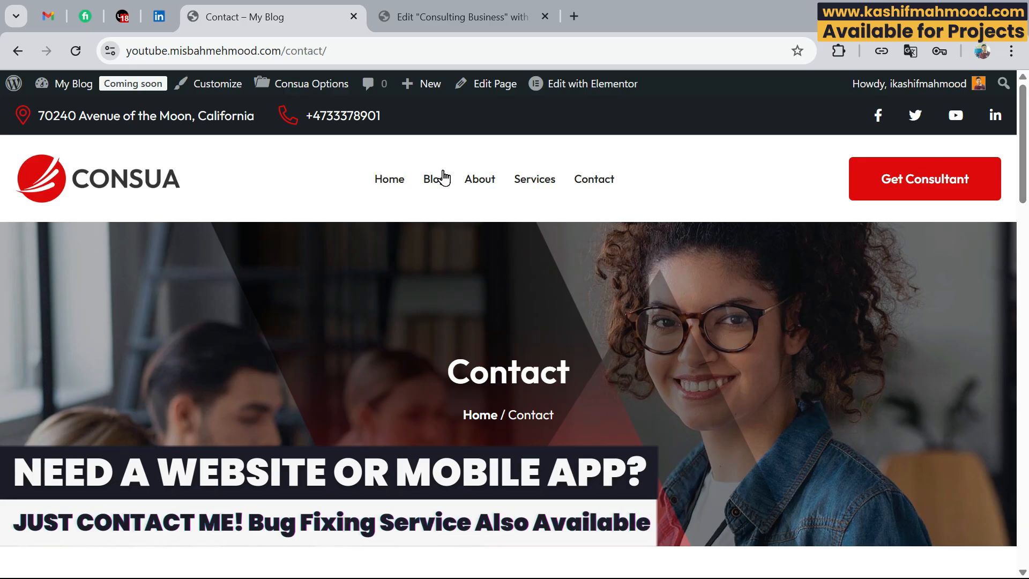
Open the Home page in a new tab and view the Learn More button in the call-to-action section
right_click(390, 181)
left_click(436, 196)
scroll(1026, 383, "down", 20)
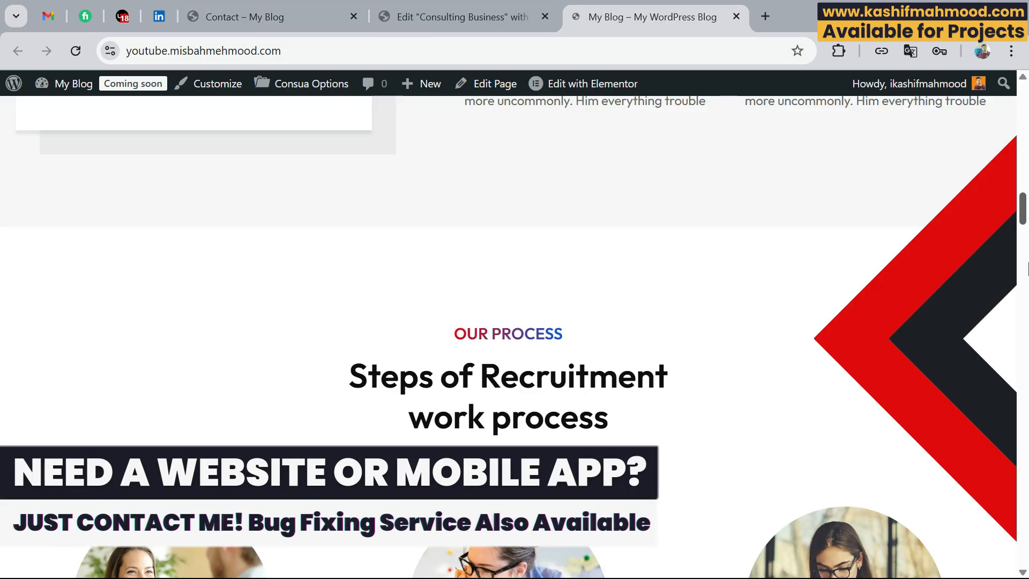
left_click_drag(1027, 378, 1028, 521)
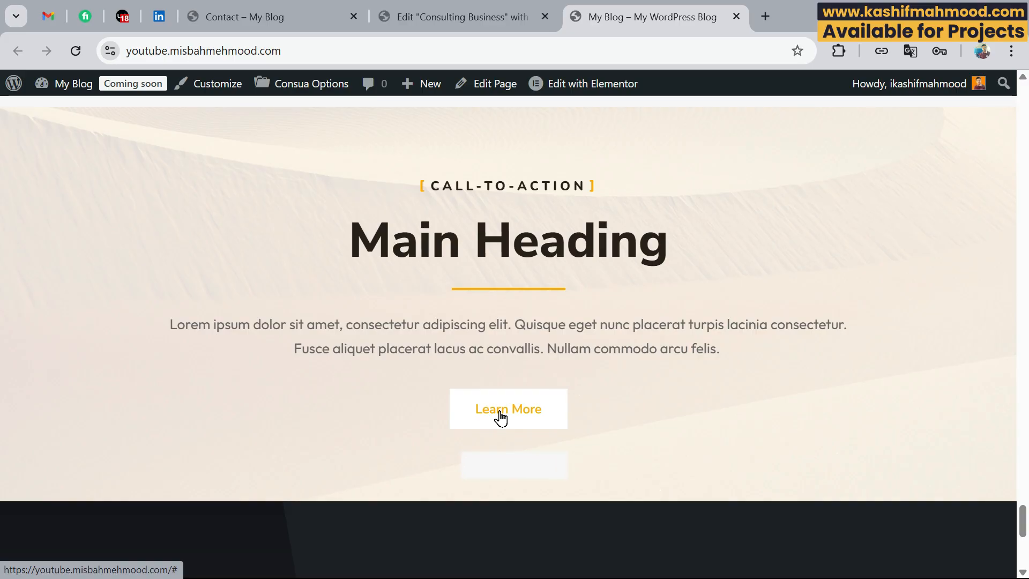
Open the Contact page in the Elementor editor
left_click(294, 24)
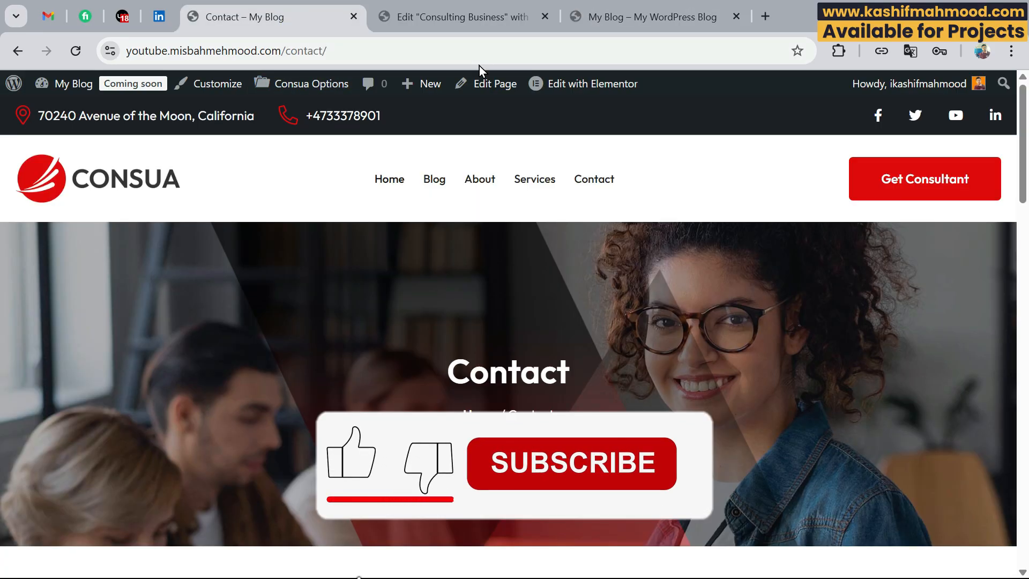
left_click(585, 88)
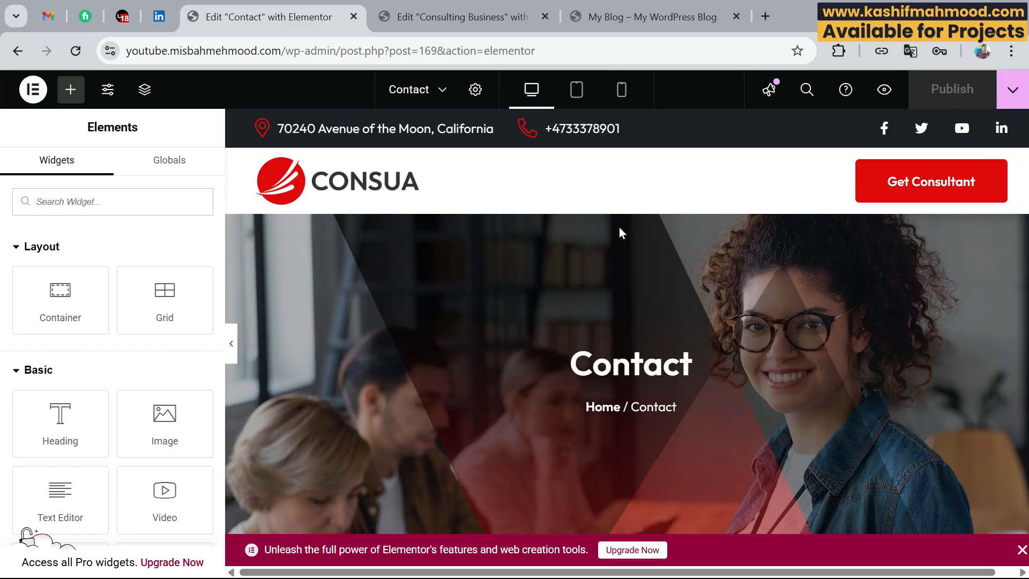
scroll(620, 227, "down", 8)
scroll(620, 227, "down", 4)
scroll(620, 227, "up", 7)
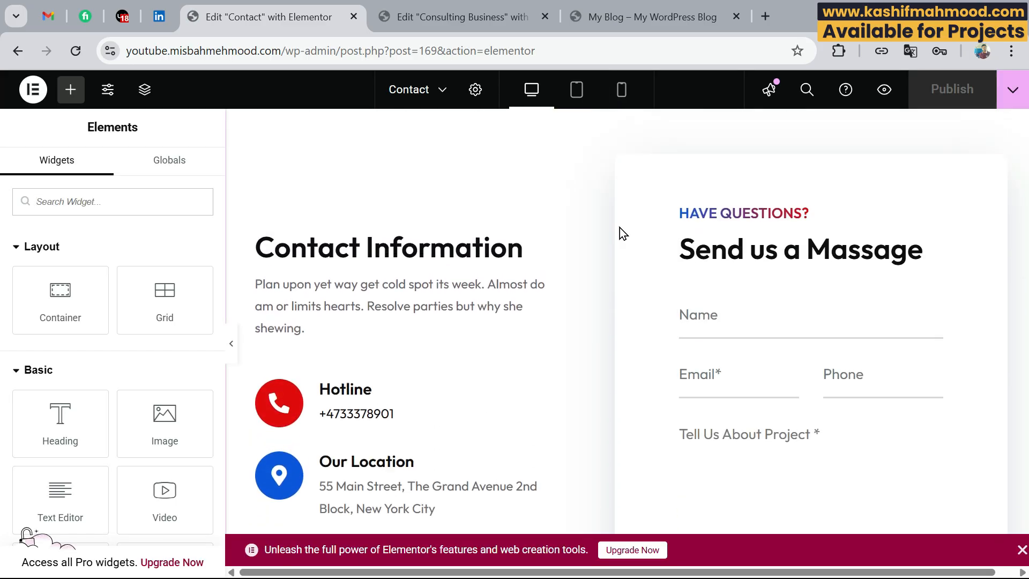
Give the section holding the contact information and form the CSS ID contactsection, copy the ID, and publish the page
left_click(630, 132)
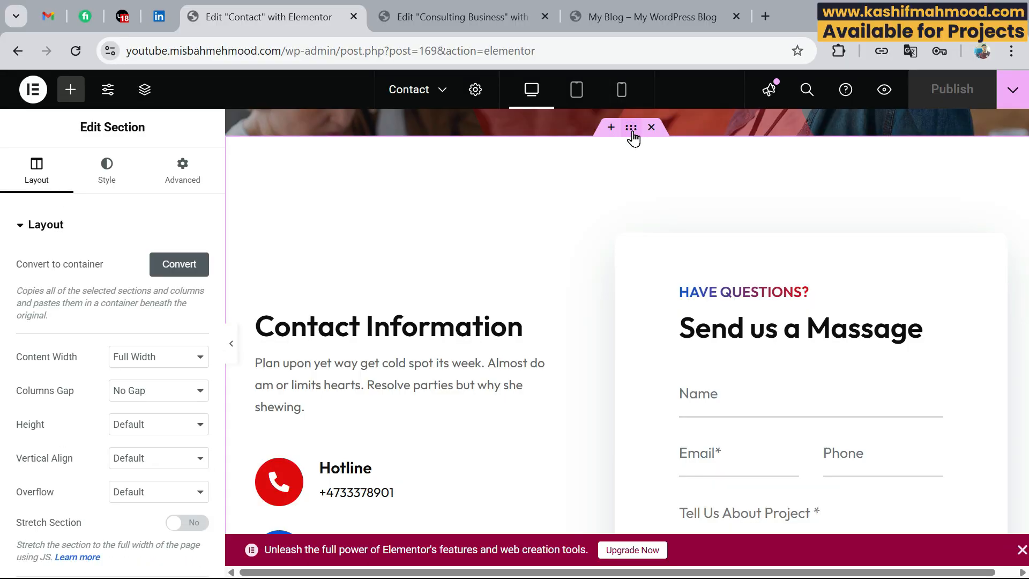
left_click(182, 178)
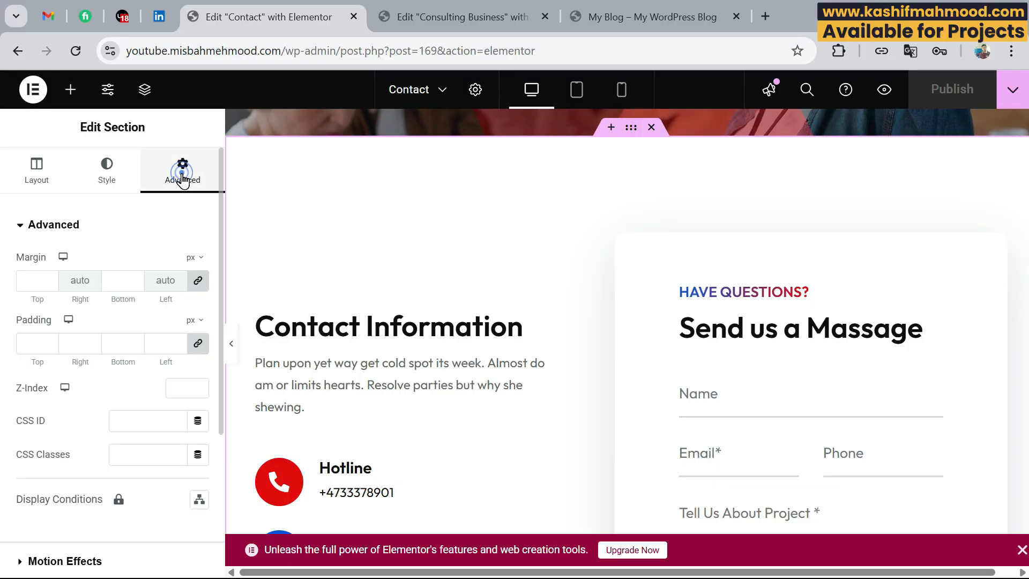
left_click(128, 422)
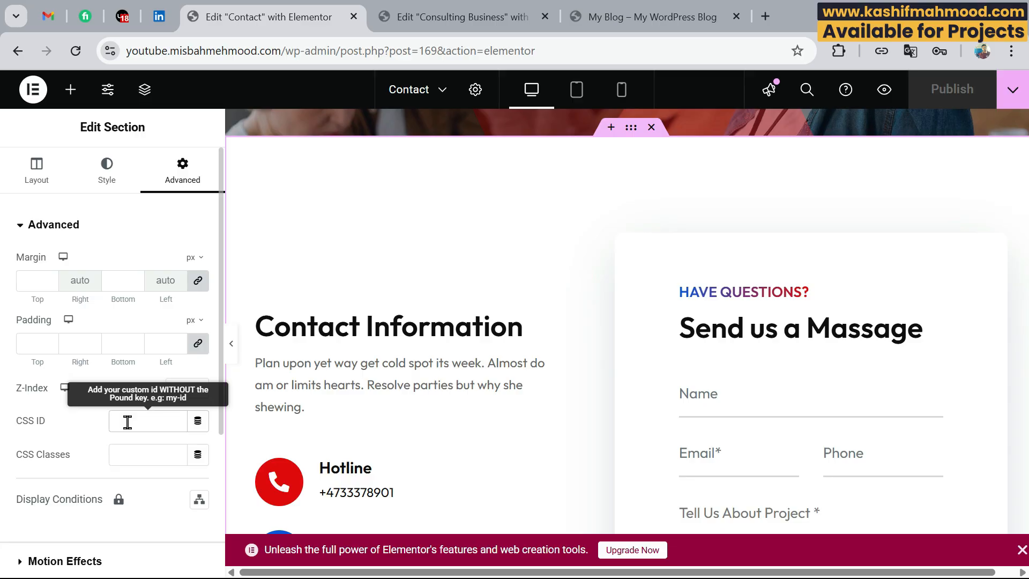
type("contactsection")
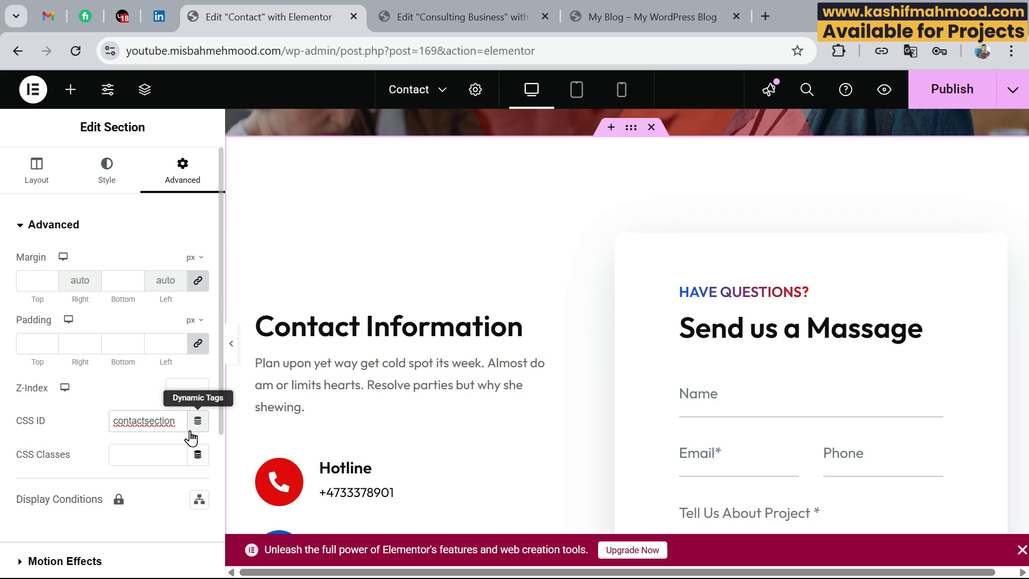
double_click(161, 420)
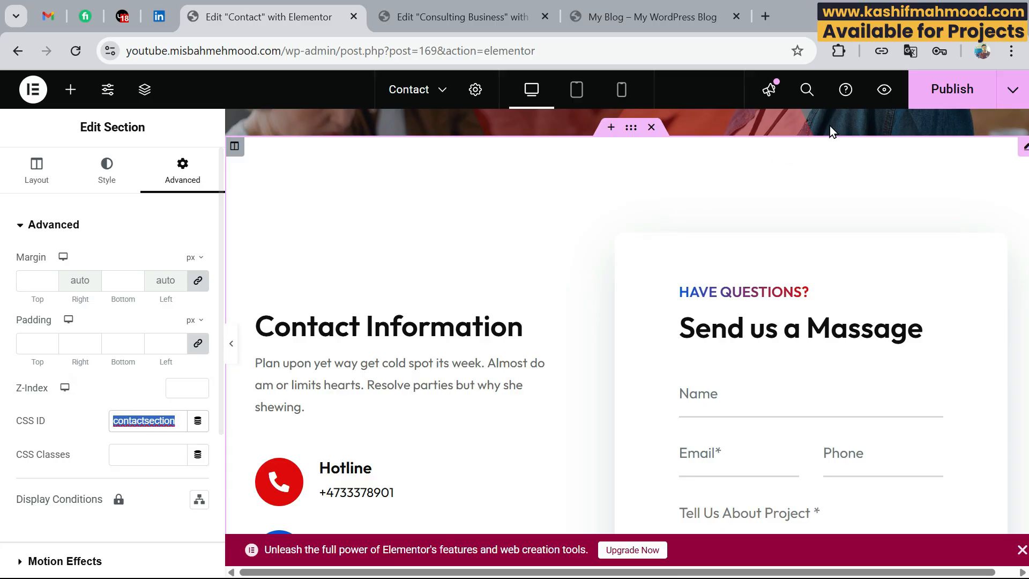
left_click(944, 100)
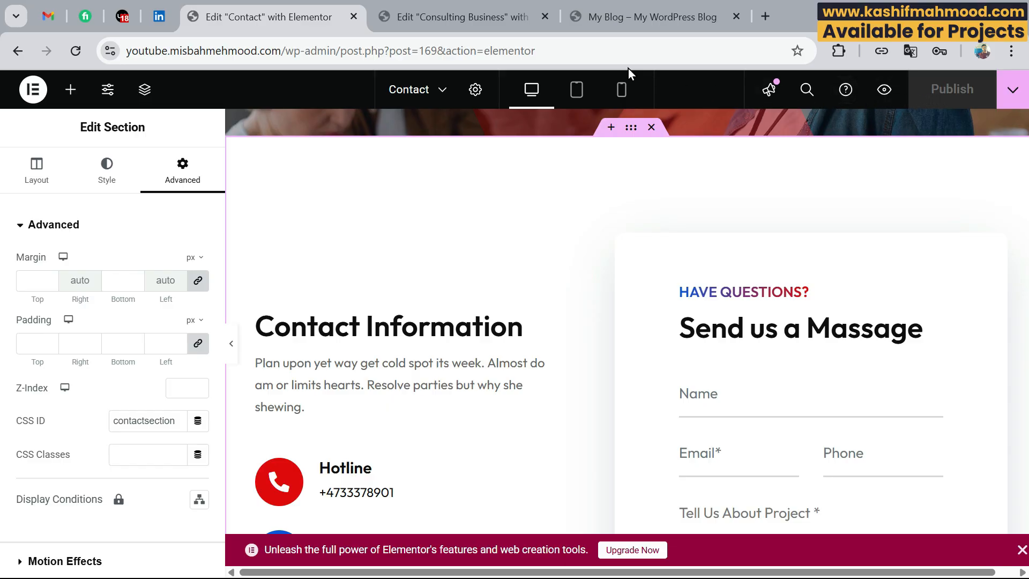
In the Consulting Business page editor, clear the link of the Learn More button in the call-to-action section
left_click(457, 18)
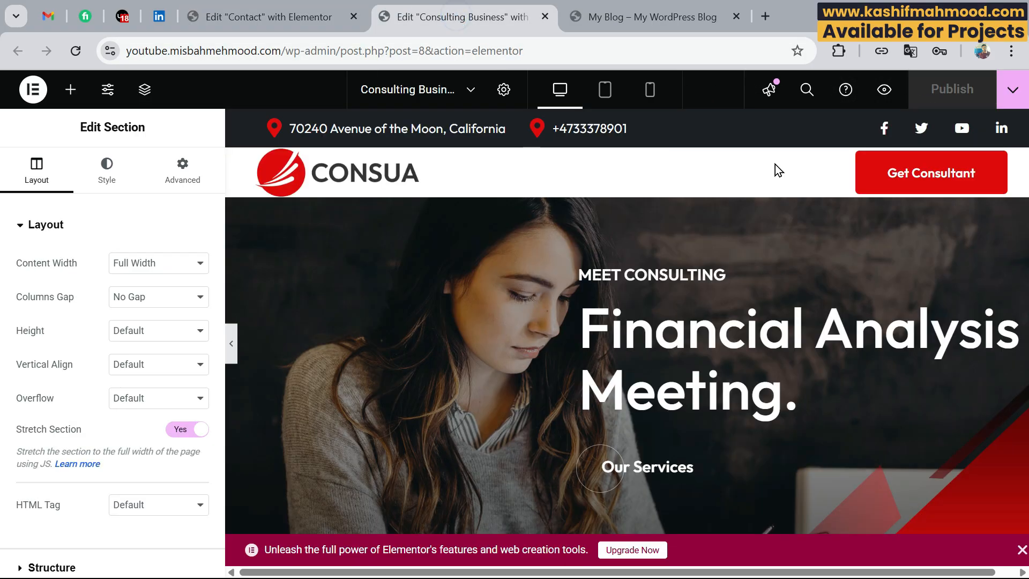
scroll(838, 214, "down", 10)
scroll(783, 241, "down", 20)
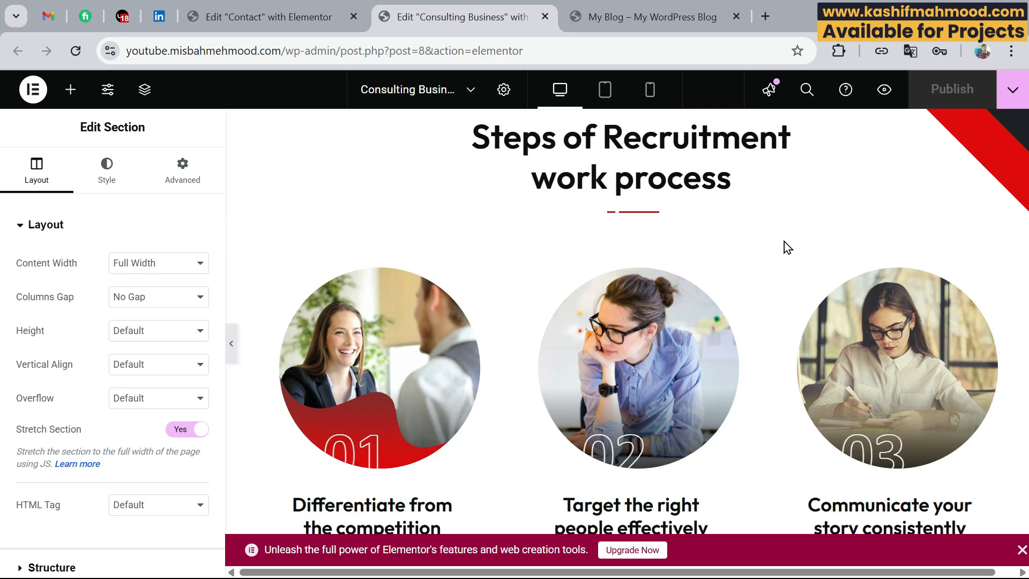
scroll(783, 249, "down", 15)
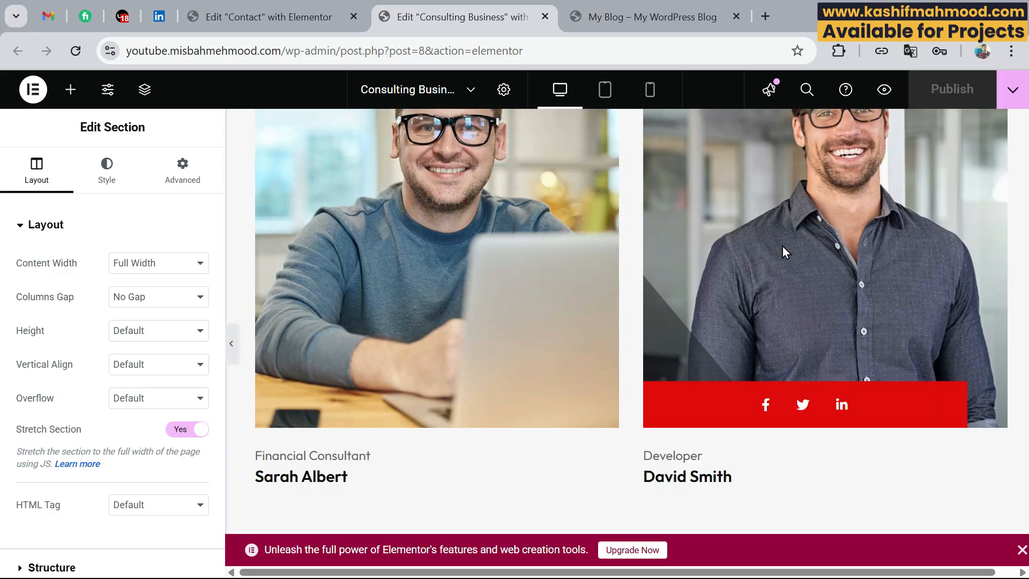
scroll(782, 249, "down", 15)
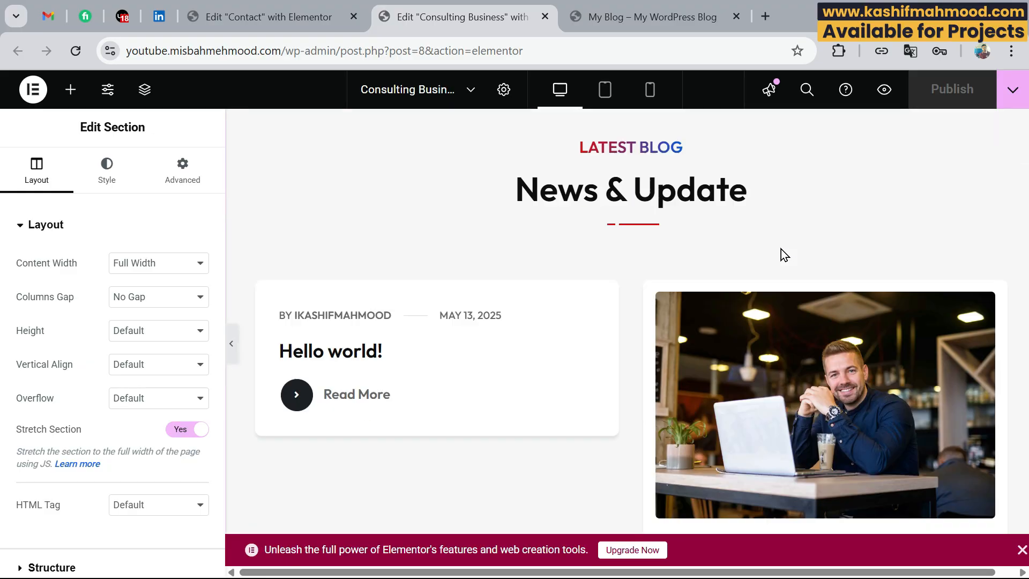
scroll(778, 249, "up", 3)
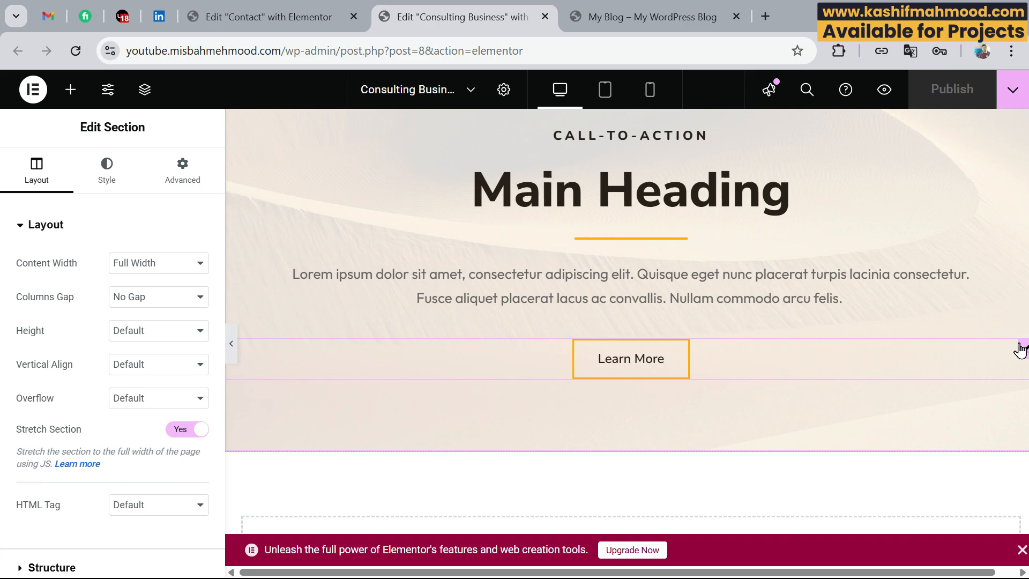
left_click(718, 368)
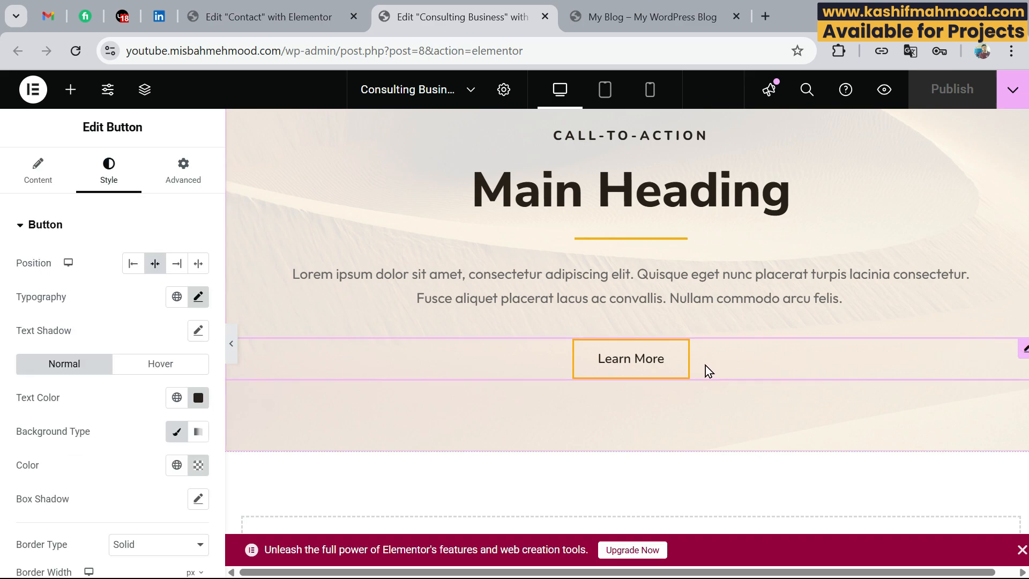
left_click(36, 172)
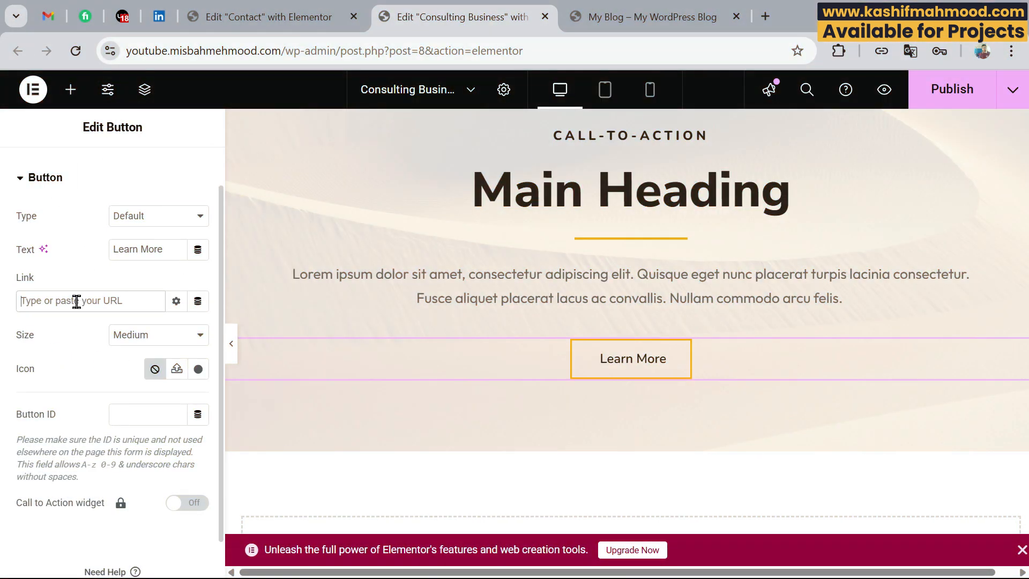
left_click(75, 300)
Go from the live Home page to the Contact page and copy its URL
left_click(670, 18)
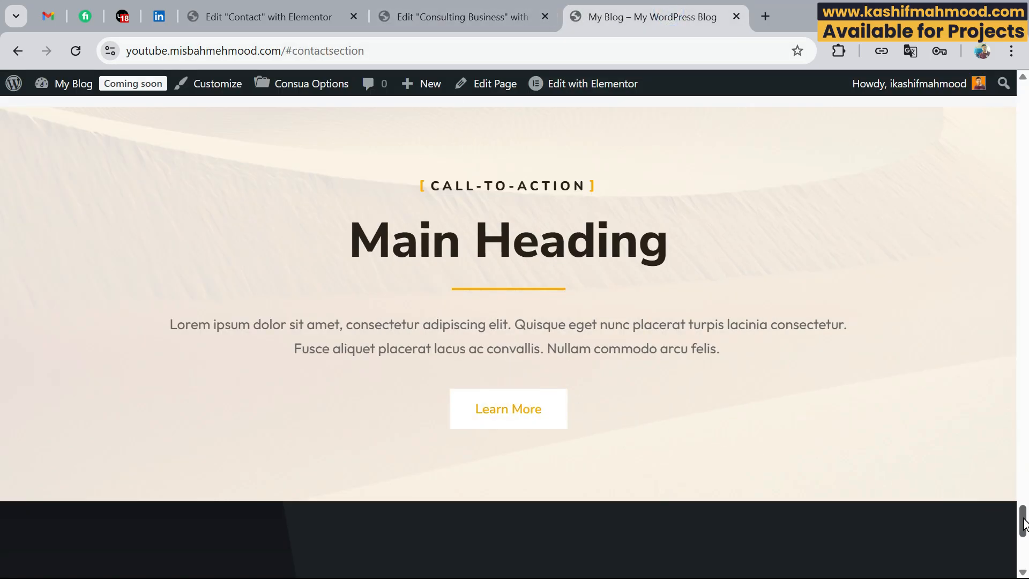
left_click_drag(1023, 522, 1022, 85)
left_click(487, 173)
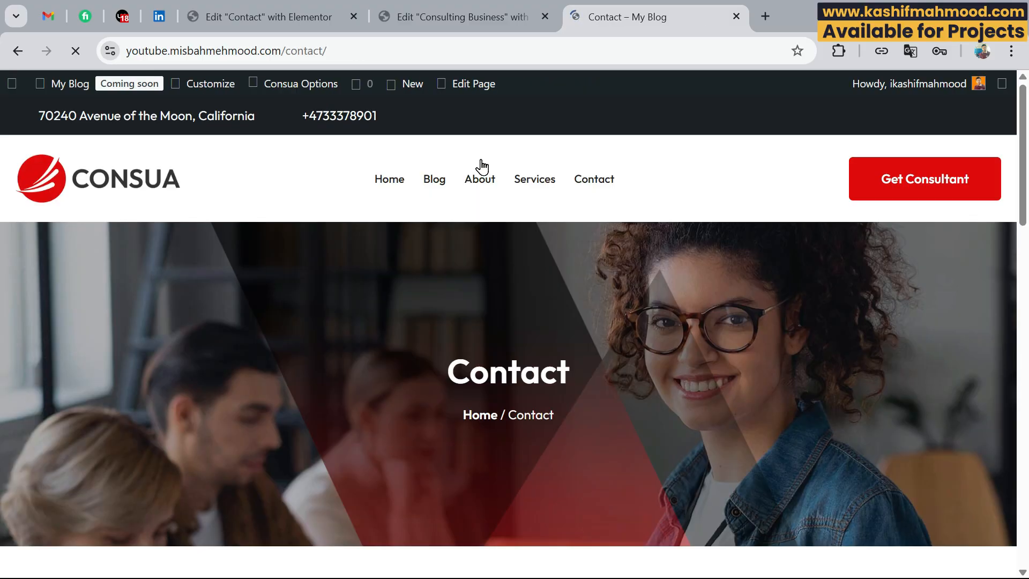
left_click(243, 58)
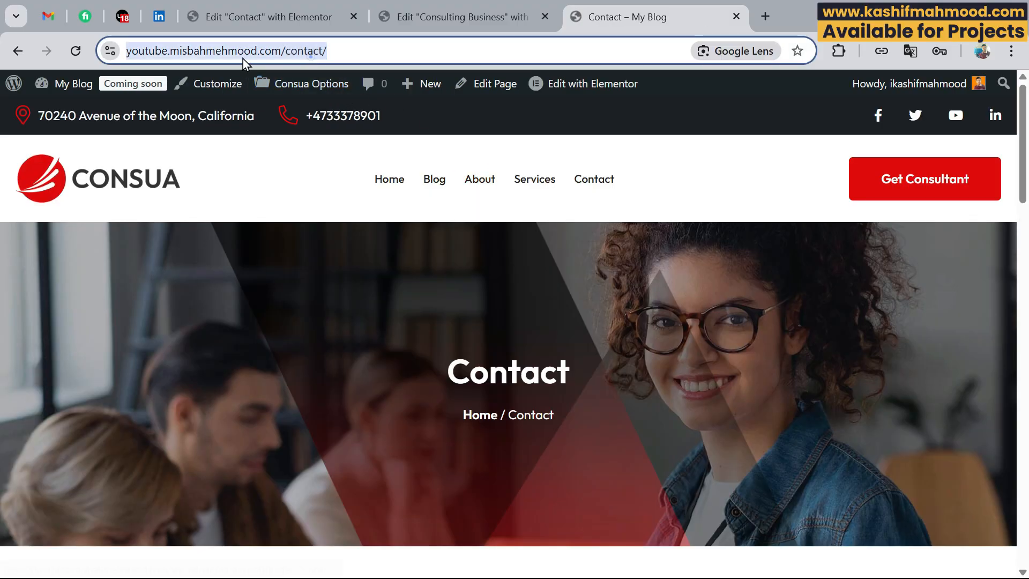
right_click(292, 56)
left_click(343, 207)
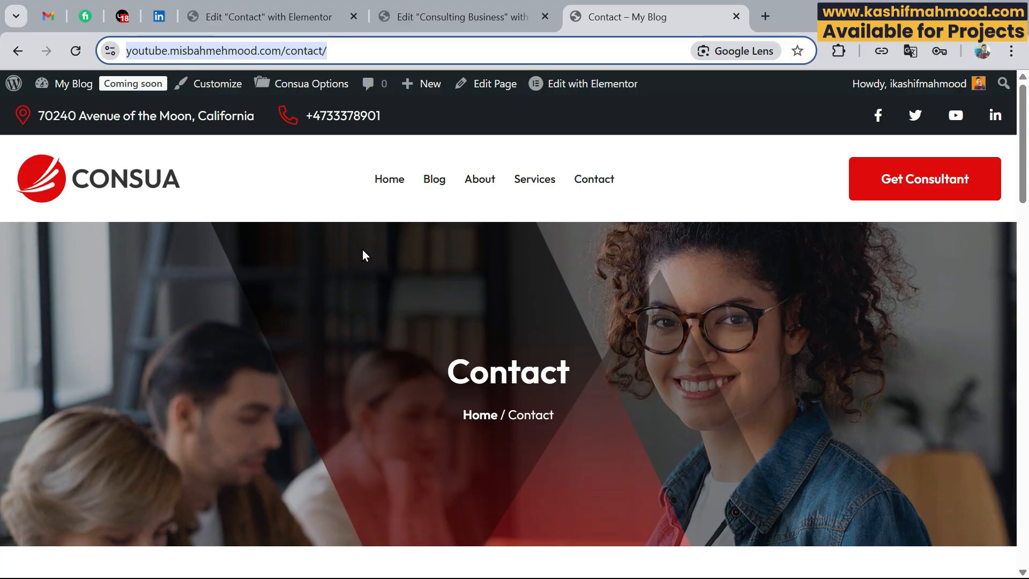
Set the Learn More button's link to the copied Contact page URL followed by #contactsection
left_click(415, 14)
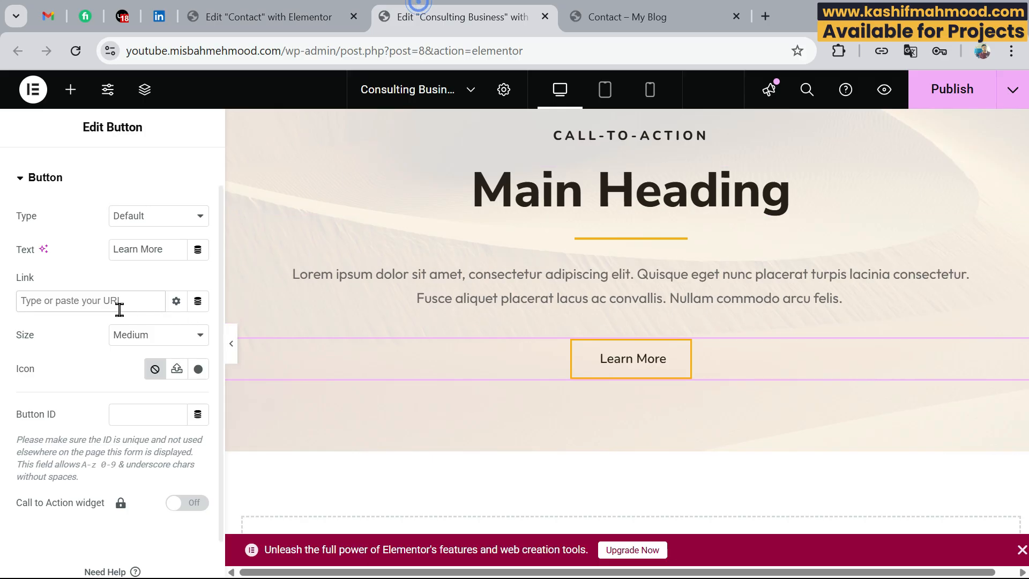
left_click(82, 301)
right_click(82, 303)
left_click(129, 418)
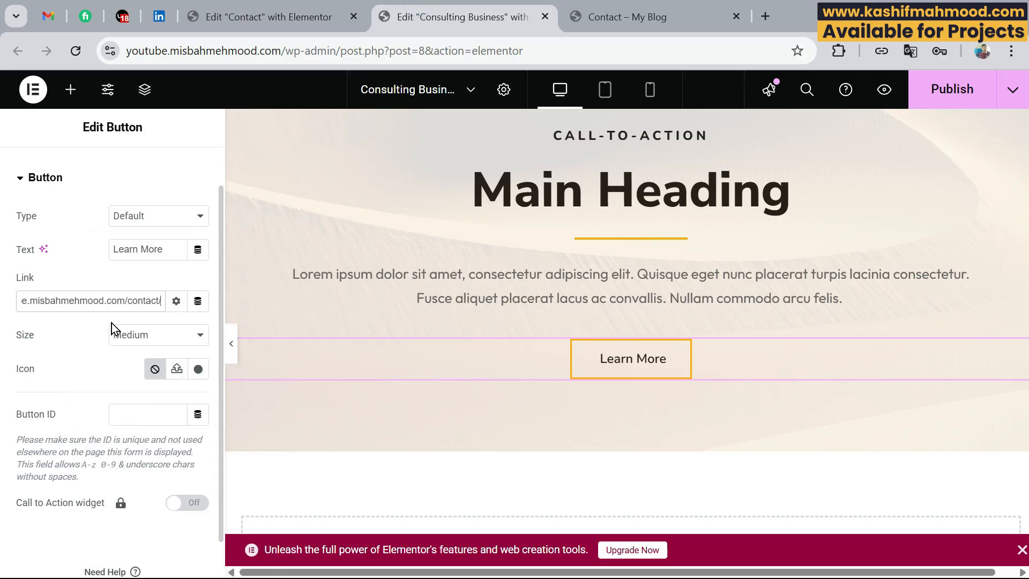
type("#")
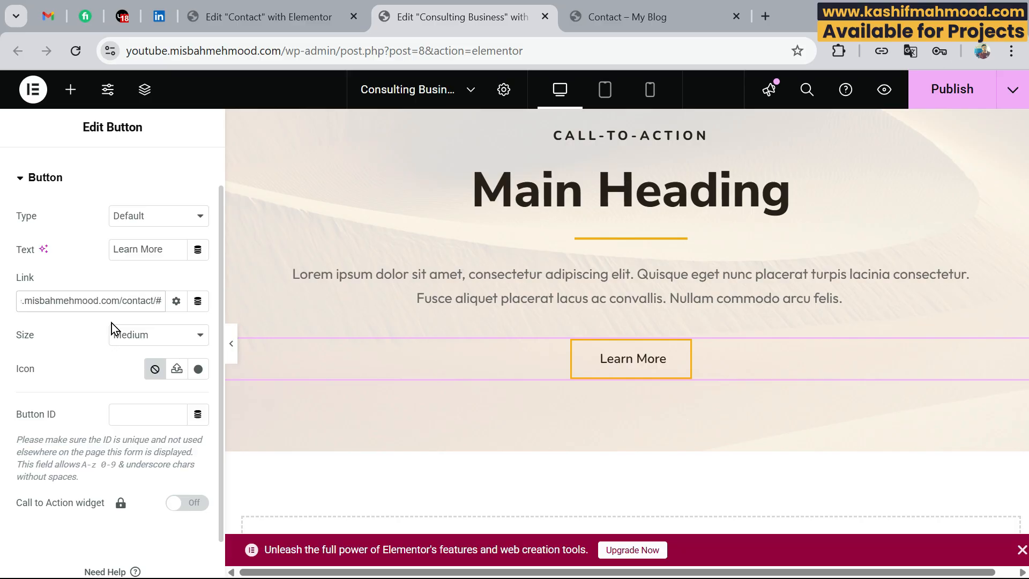
key("super+v")
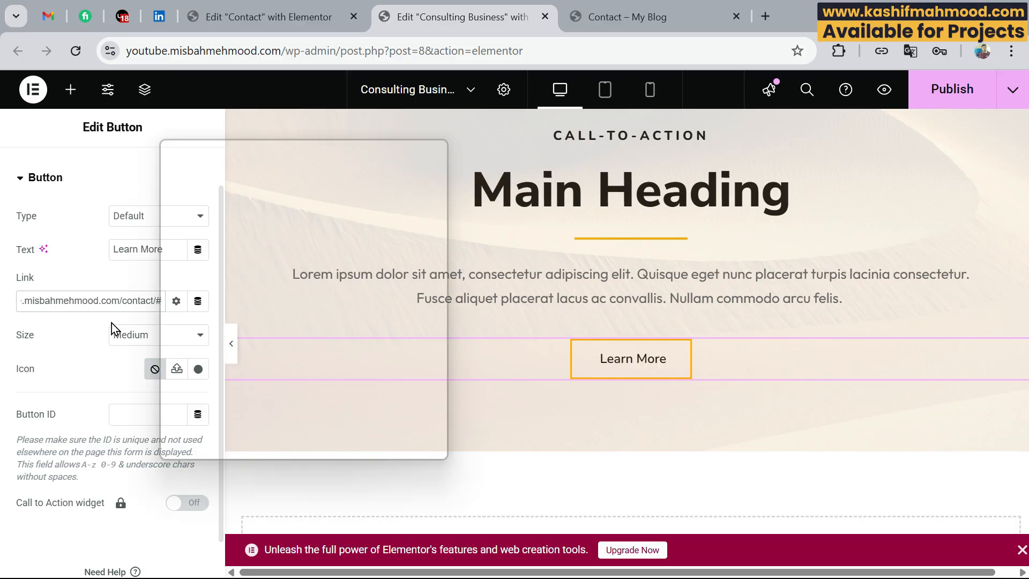
left_click(249, 403)
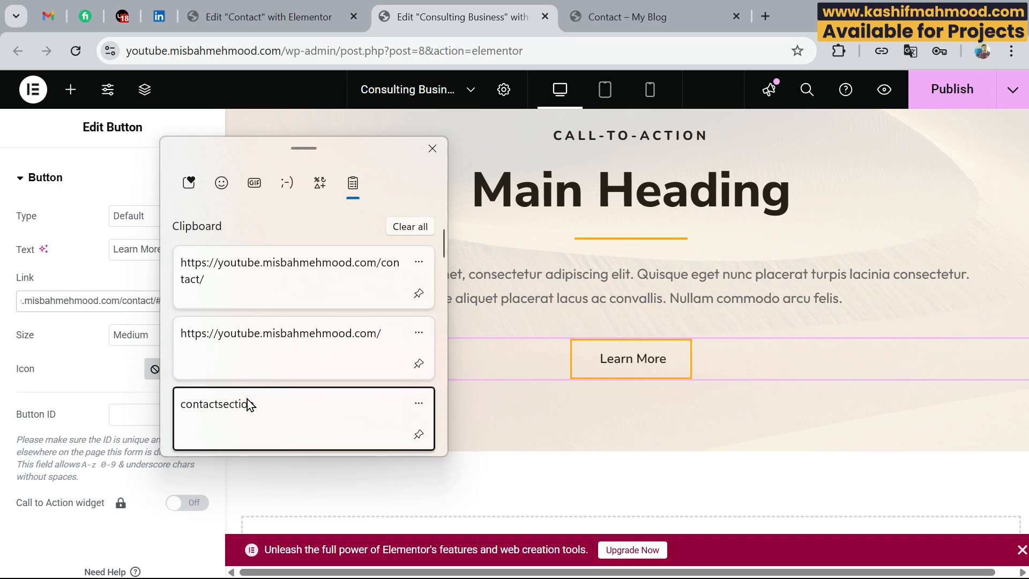
Examine the Learn More button's complete link, from the start of the page URL through the # and section ID
left_click(86, 284)
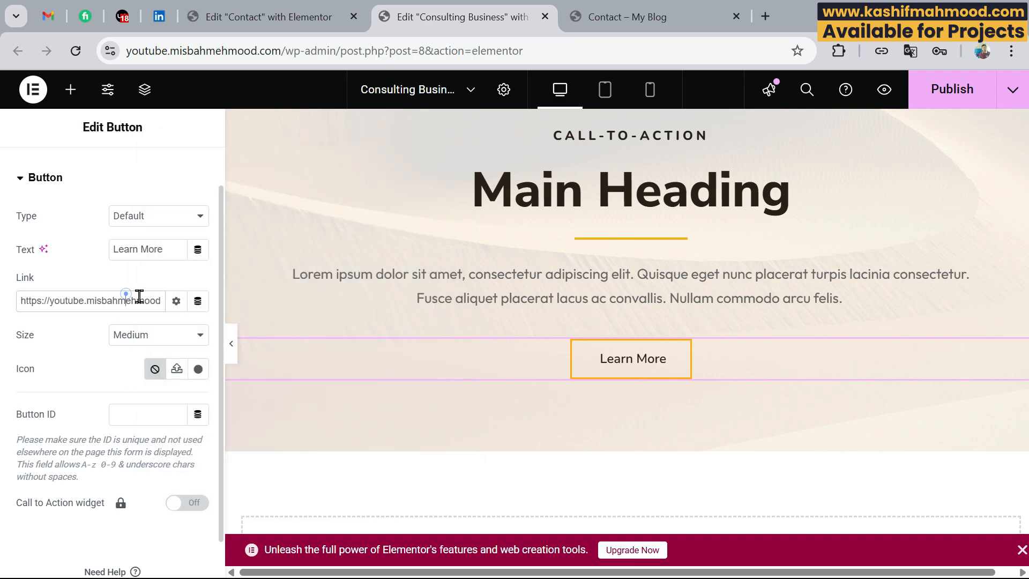
left_click(74, 298)
key("Left")
key("Left")
key("Left")
key("Left")
key("Left")
key("Left")
key("Left")
key("Left")
key("Left")
key("Left")
key("Left")
key("Left")
key("Left")
key("Left")
key("Left")
key("Left")
key("Left")
key("Left")
key("Left")
key("Left")
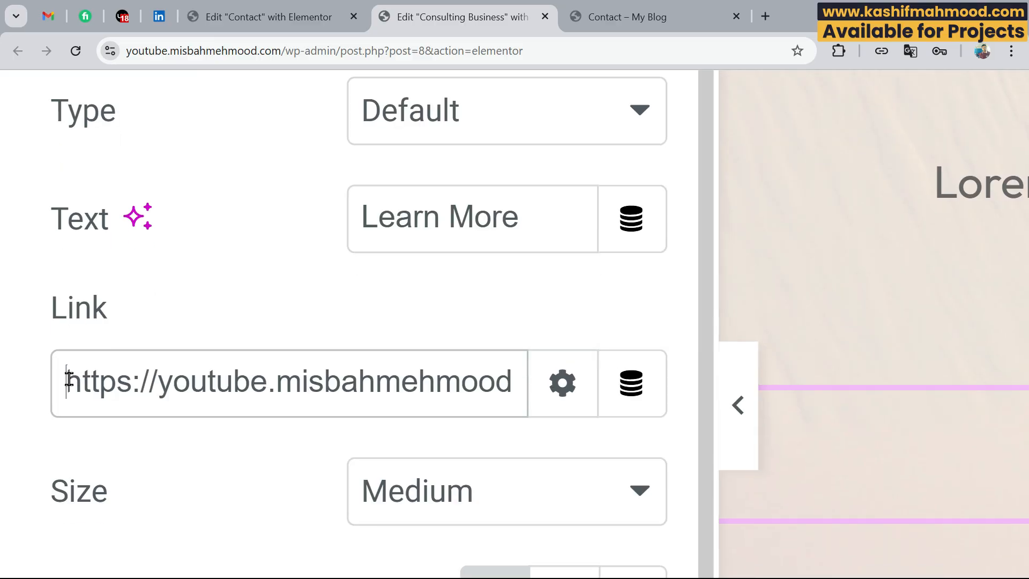
left_click_drag(66, 381, 29, 381)
left_click(196, 390)
left_click(290, 386)
scroll(262, 386, "right", 1)
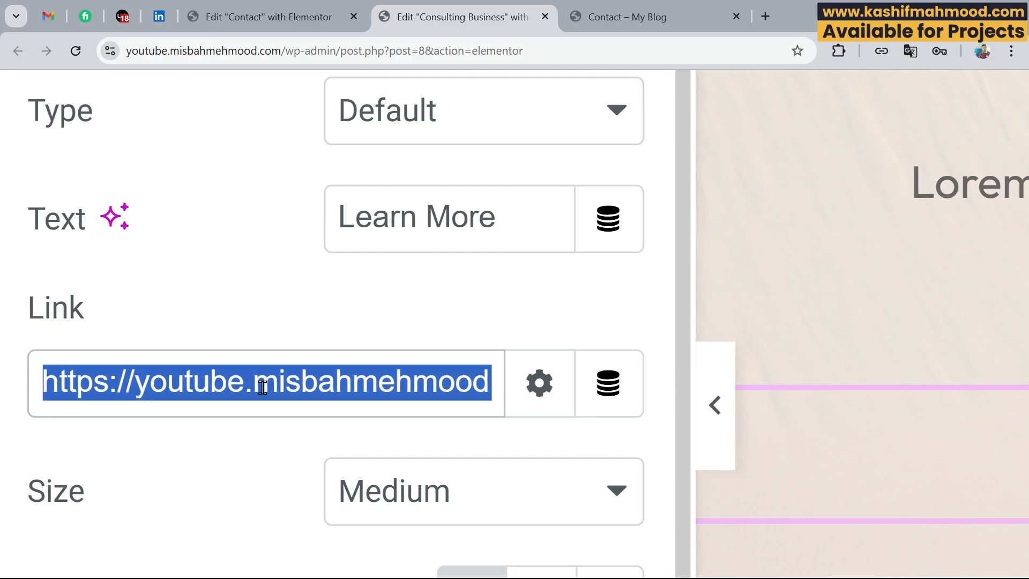
left_click(261, 386)
left_click(277, 386)
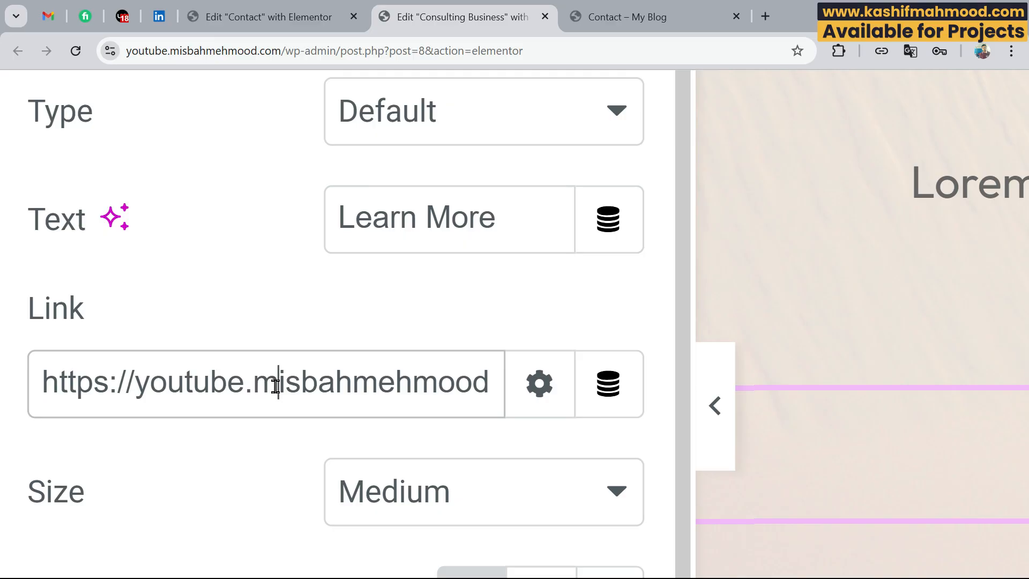
key("Right")
key("Right")
key("Right")
key("Right")
key("Right")
key("Right")
key("Right")
key("Right")
key("Right")
key("Right")
key("Right")
key("Right")
key("Right")
key("Right")
key("Right")
type("#contactsection")
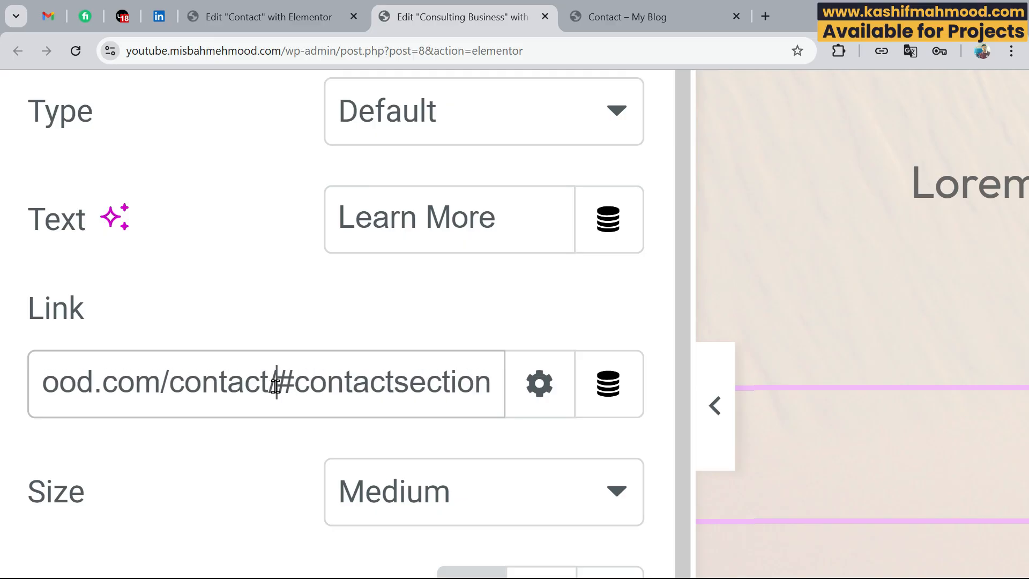
Check the #contactsection part of the Learn More button's link and publish the Consulting Business page
left_click_drag(275, 385, 489, 386)
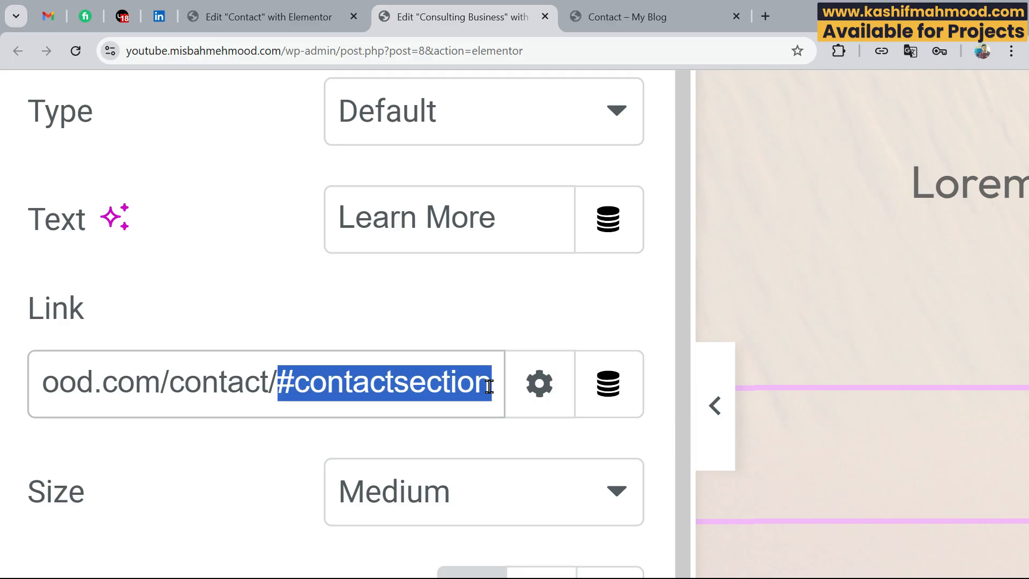
left_click(238, 394)
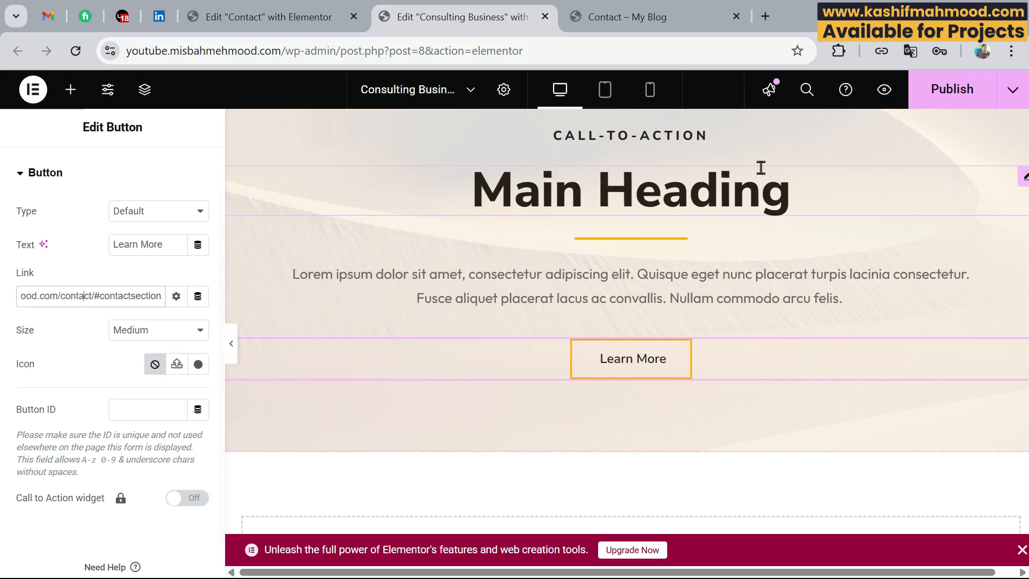
left_click(950, 102)
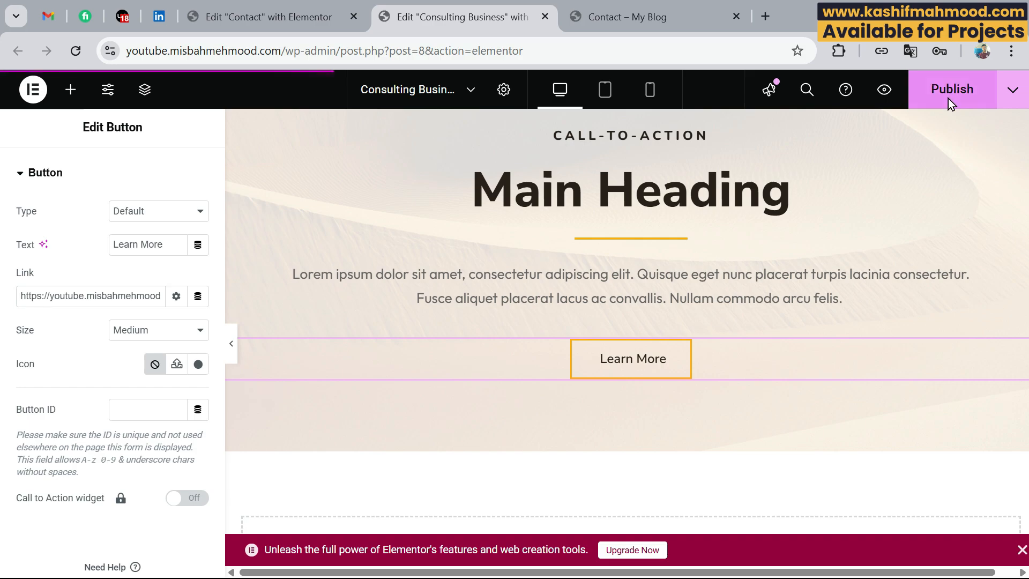
Go to the live home page and follow its Learn More button to test the link to the Contact page section
left_click(656, 12)
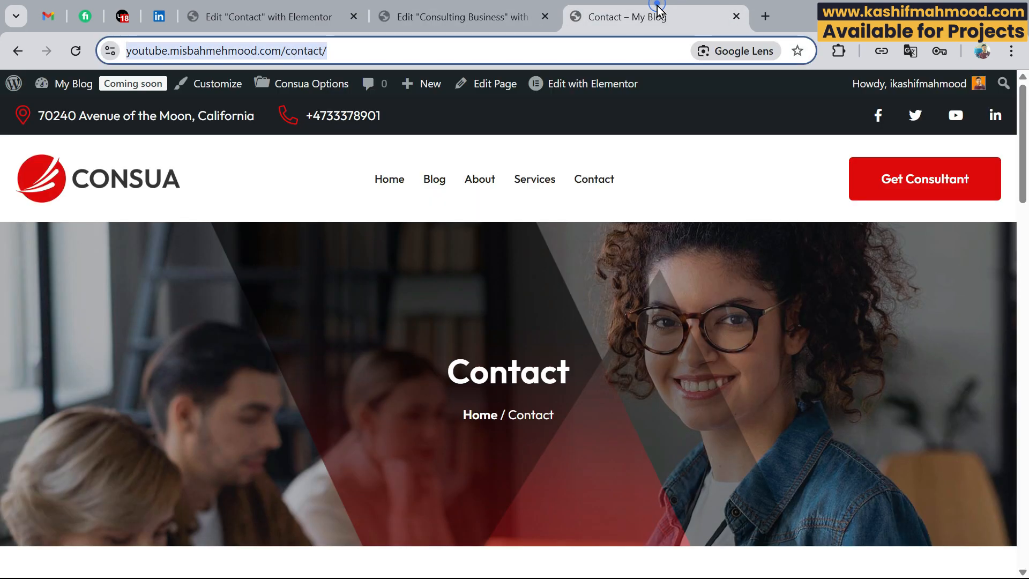
left_click(139, 181)
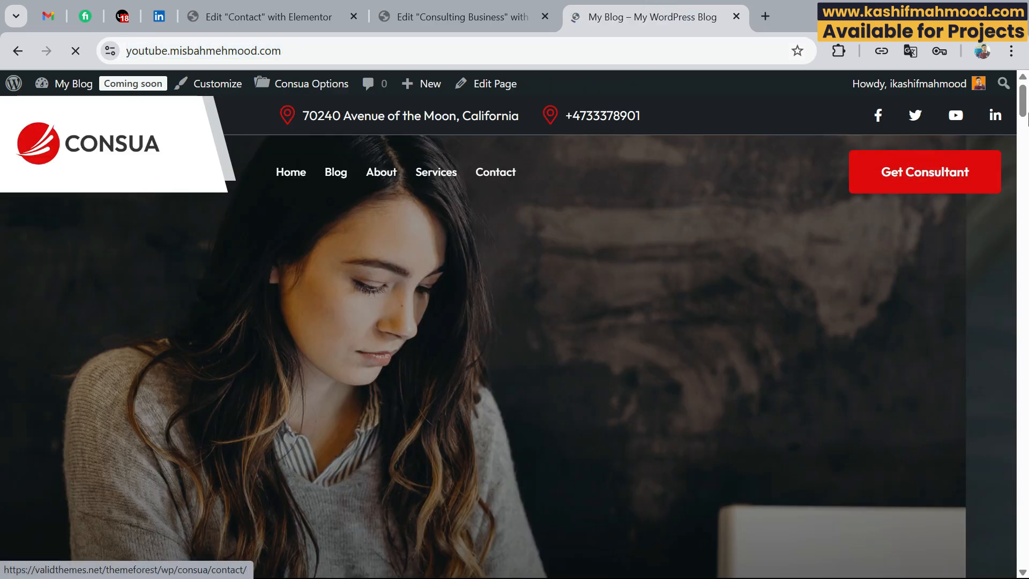
left_click_drag(1024, 105, 1024, 531)
left_click(514, 256)
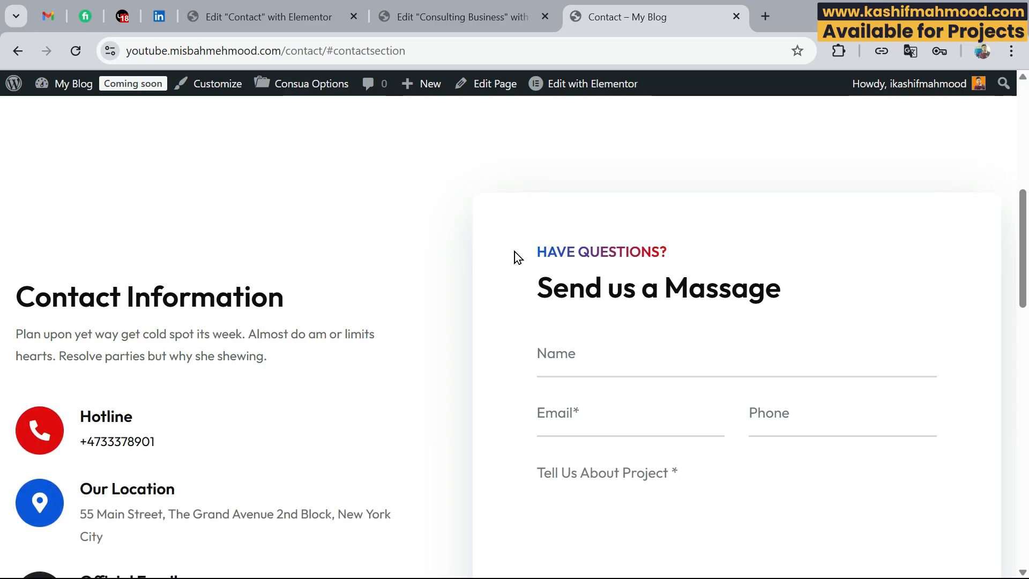
scroll(514, 252, "down", 1)
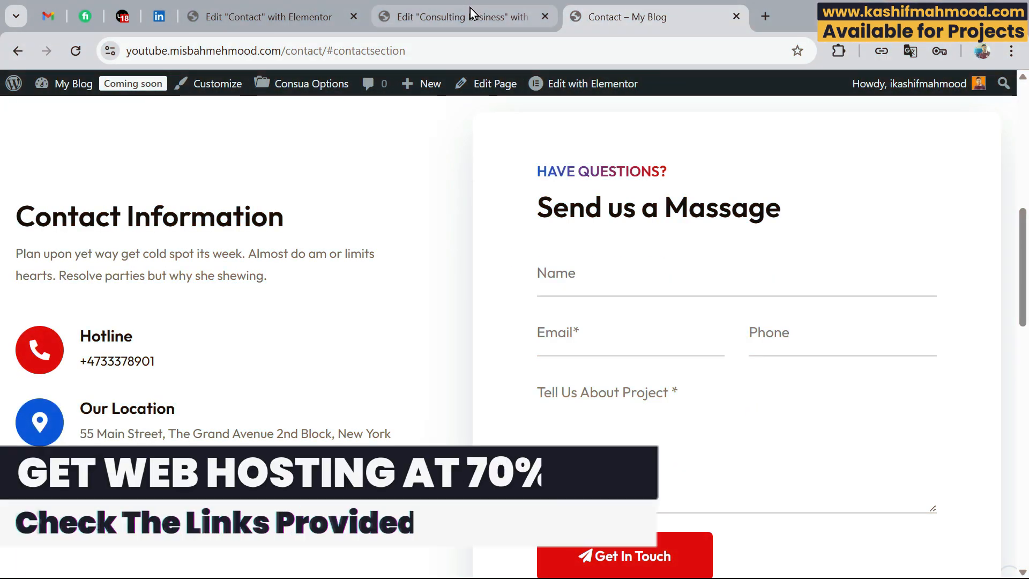
Return to the Consulting Business page editor and read through the Learn More button's link up to the section ID
mouse_move(470, 7)
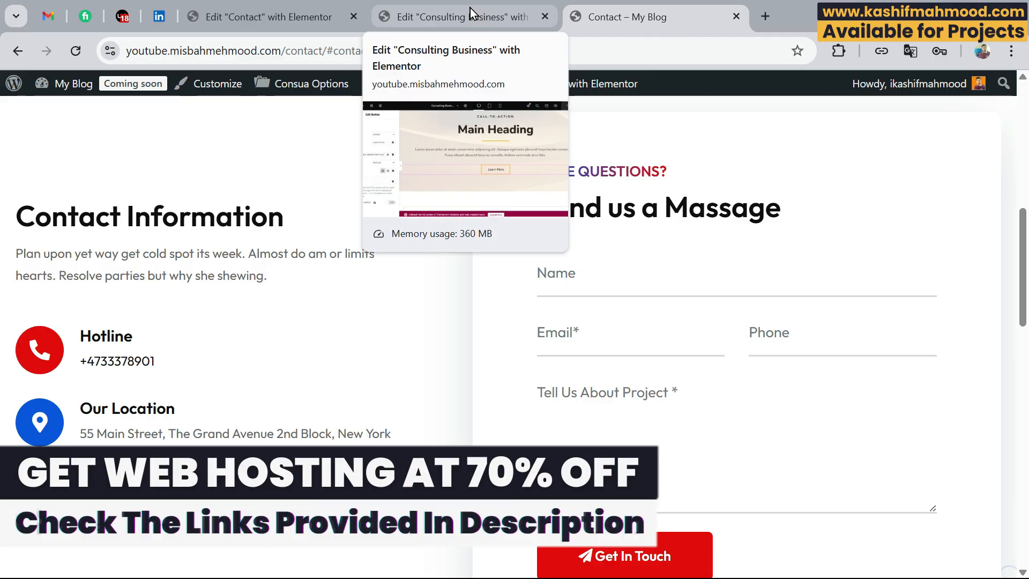
left_click(469, 7)
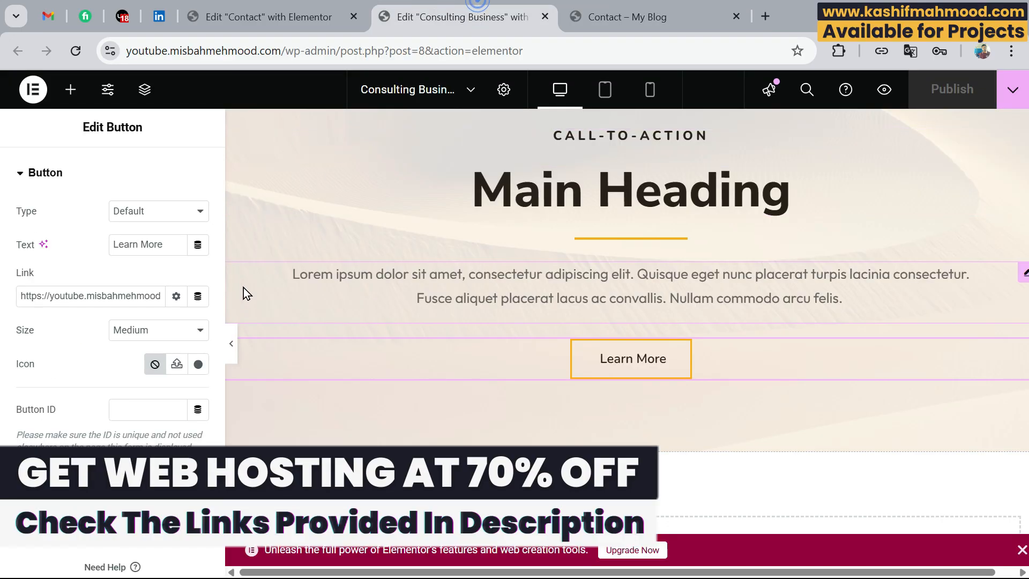
left_click(99, 296)
key("Right")
key("Right")
key("Right")
key("Right")
key("Right")
key("Right")
key("Right")
key("Right")
key("Right")
key("Right")
key("Right")
key("Right")
key("Right")
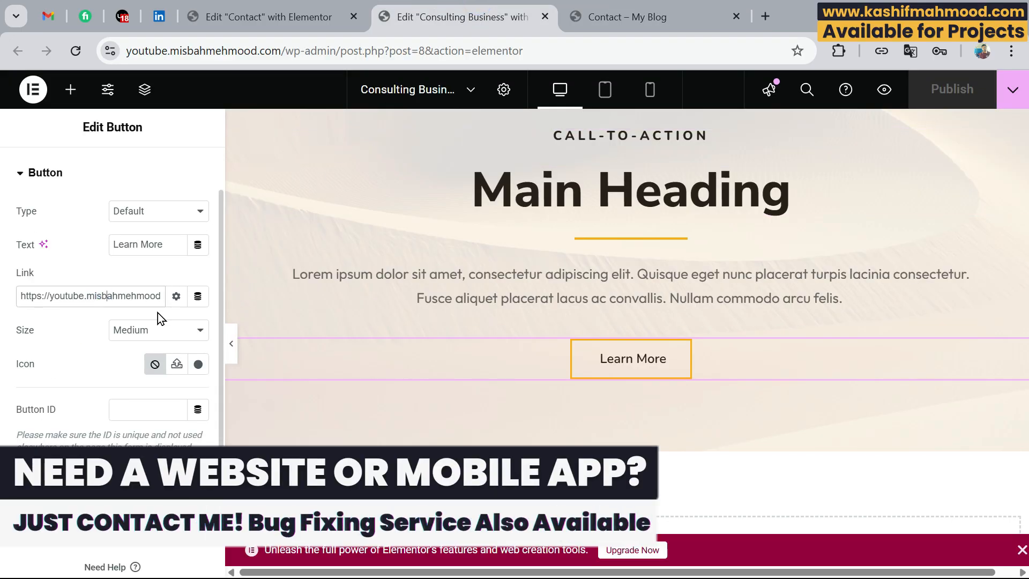
key("Right")
key("Right")
key("Right")
key("Right")
key("Right")
key("Right")
key("Right")
key("Right")
key("Right")
key("Right")
key("Right")
key("Right")
key("Right")
key("Right")
key("Right")
key("Right")
key("Right")
key("Right")
key("Right")
key("Right")
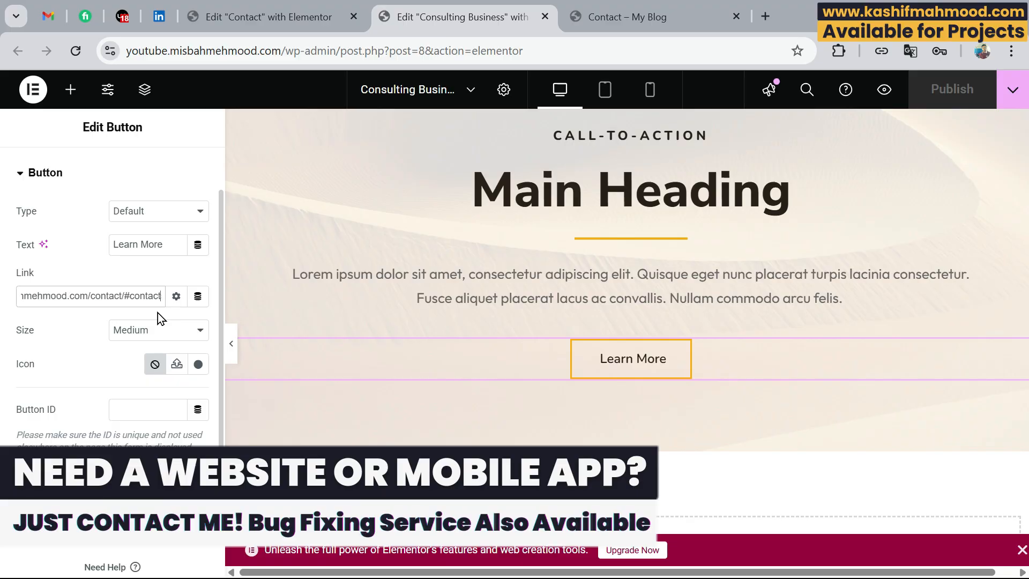
Remove the contact/ page path from the Learn More button's link, leaving the site domain followed by /#contactsection
left_click(93, 295)
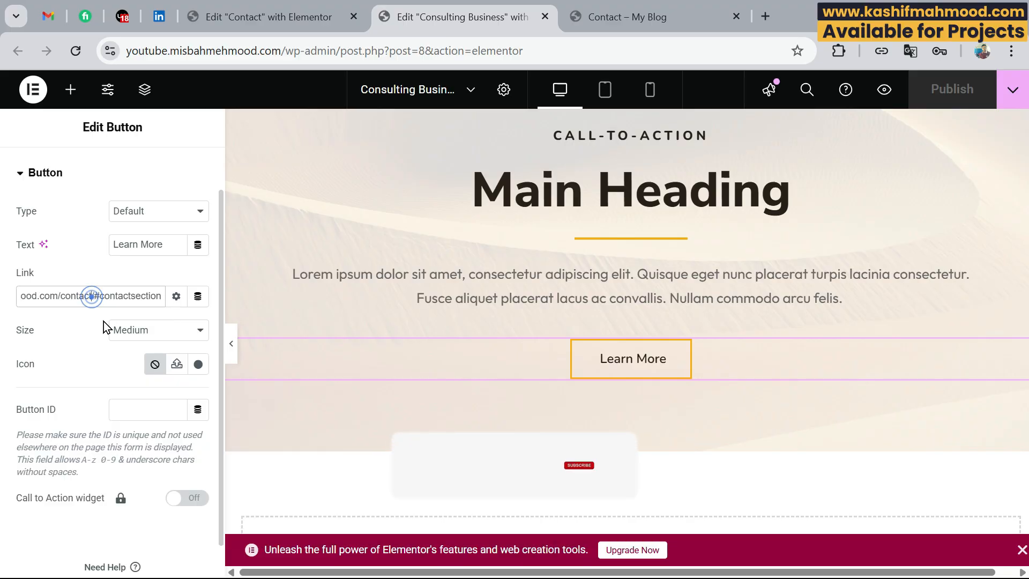
key("BackSpace")
key("BackSpace")
key("BackSpace")
key("BackSpace")
key("BackSpace")
key("BackSpace")
key("BackSpace")
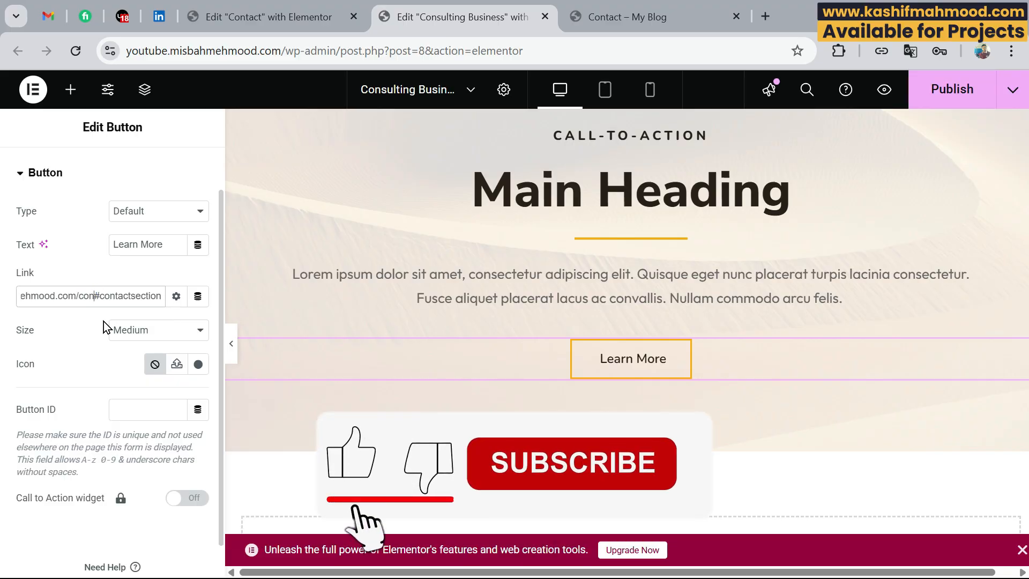
key("BackSpace")
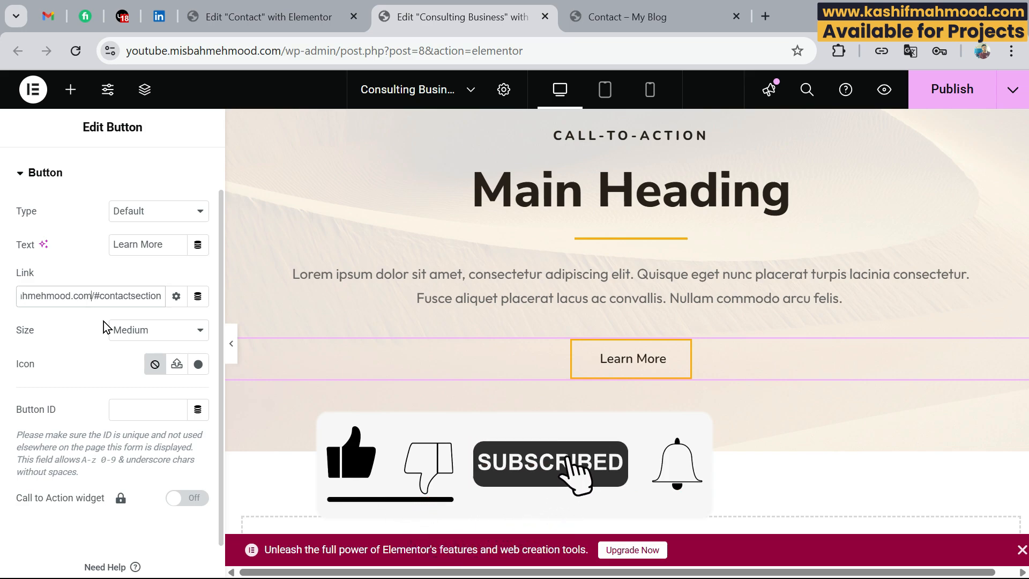
Examine the shortened Learn More link, focusing on the #contactsection part that follows the site domain
key("shift+Right")
key("shift+Right")
key("shift+Right")
key("shift+Right")
key("shift+Right")
key("shift+Right")
key("shift+Right")
key("shift+Right")
key("shift+Right")
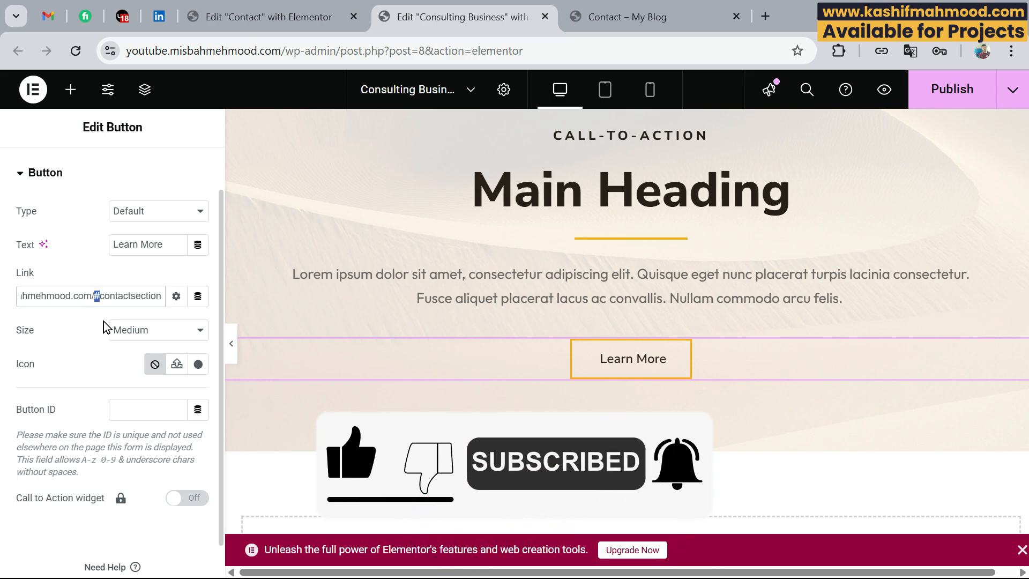
key("shift+End")
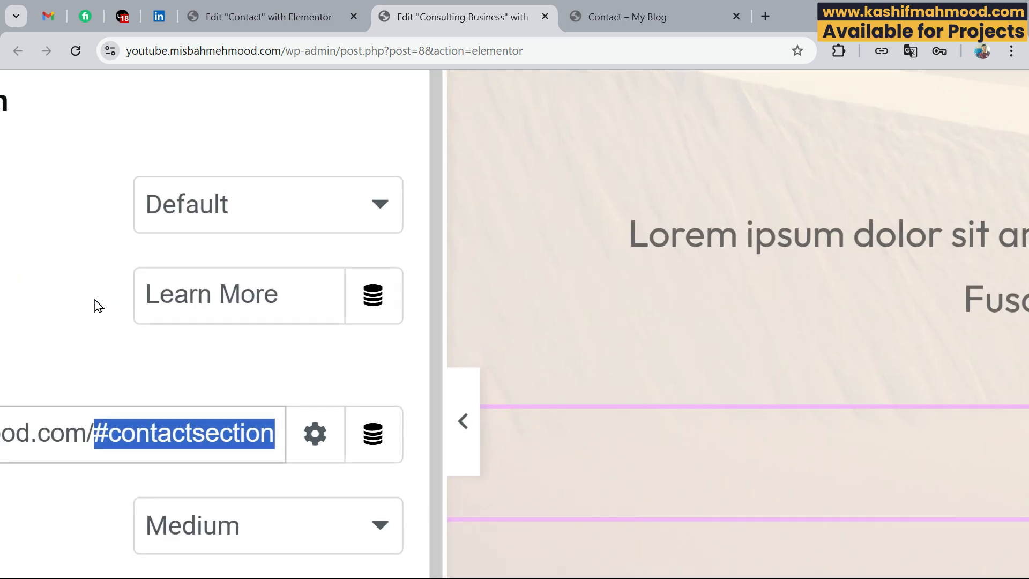
left_click(107, 438)
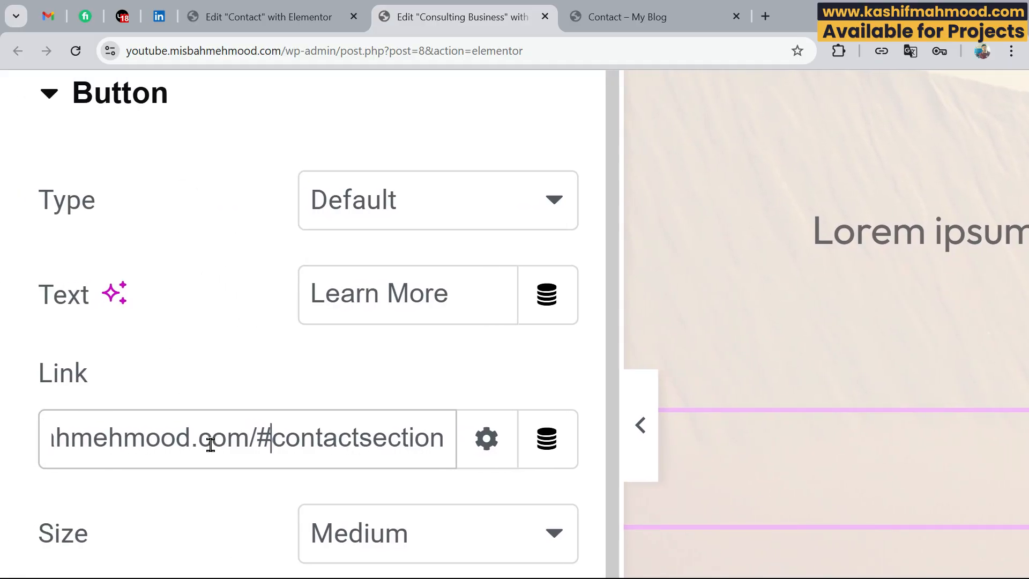
left_click(211, 445)
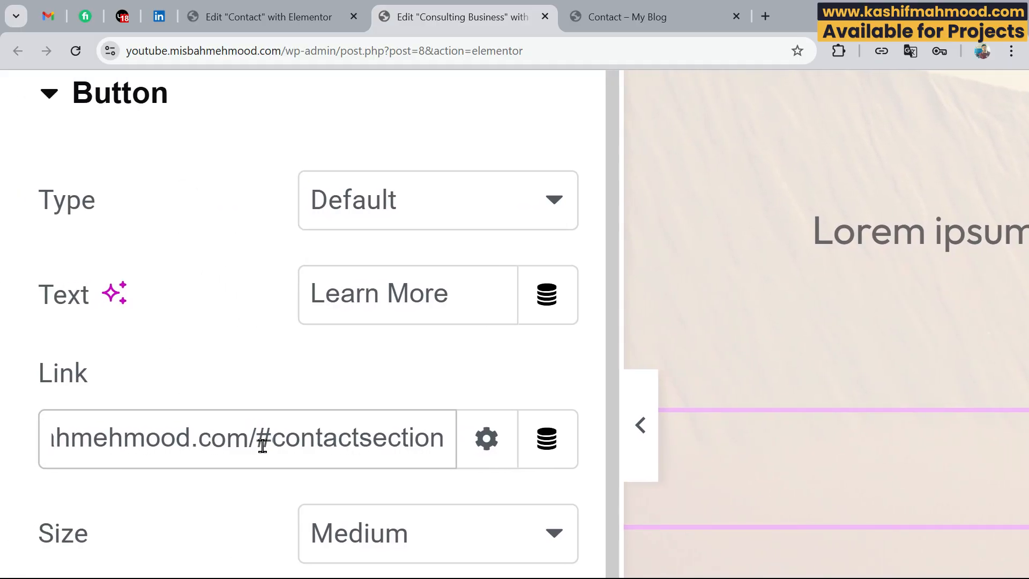